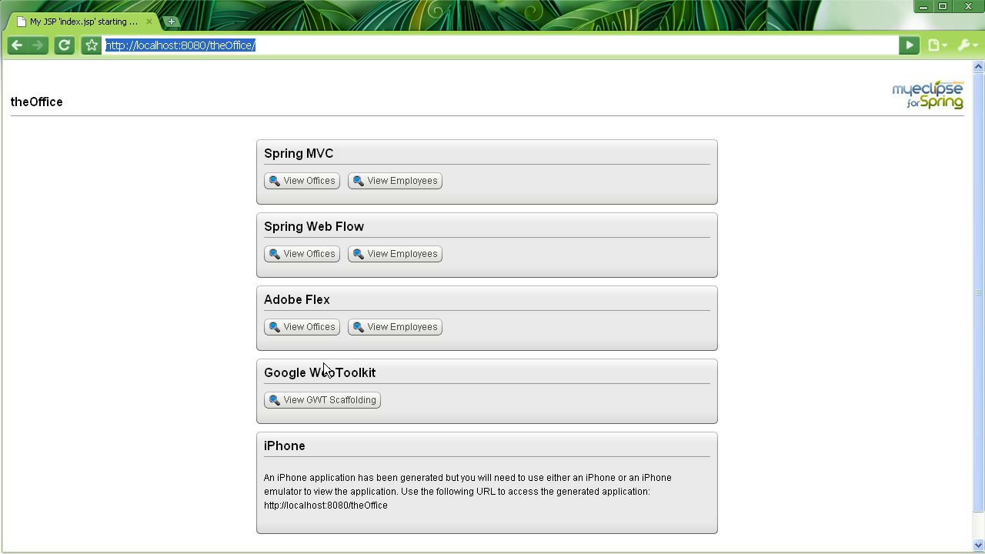
Step: Open the Spring MVC office list and view the San Francisco office details
click(290, 185)
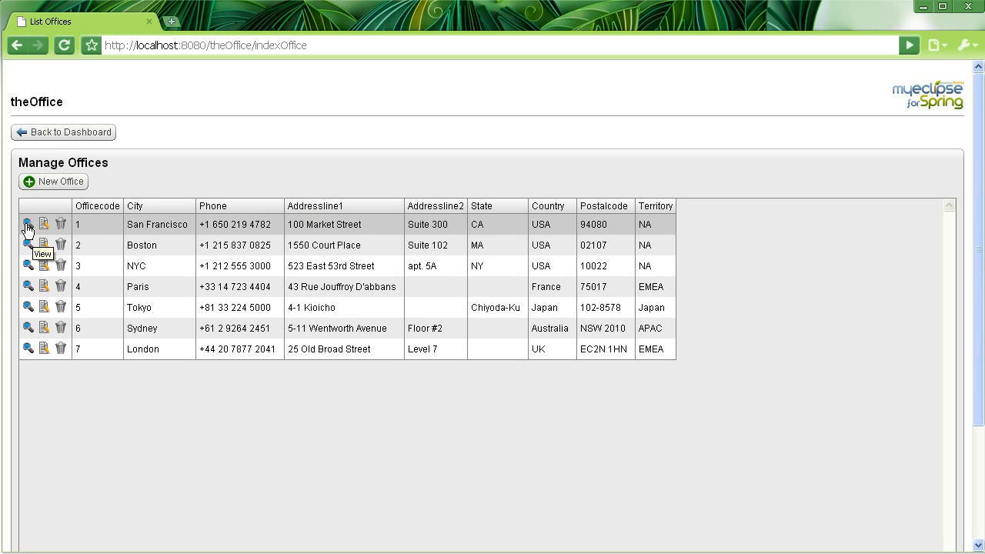
click(27, 223)
scroll(293, 260, down, 1)
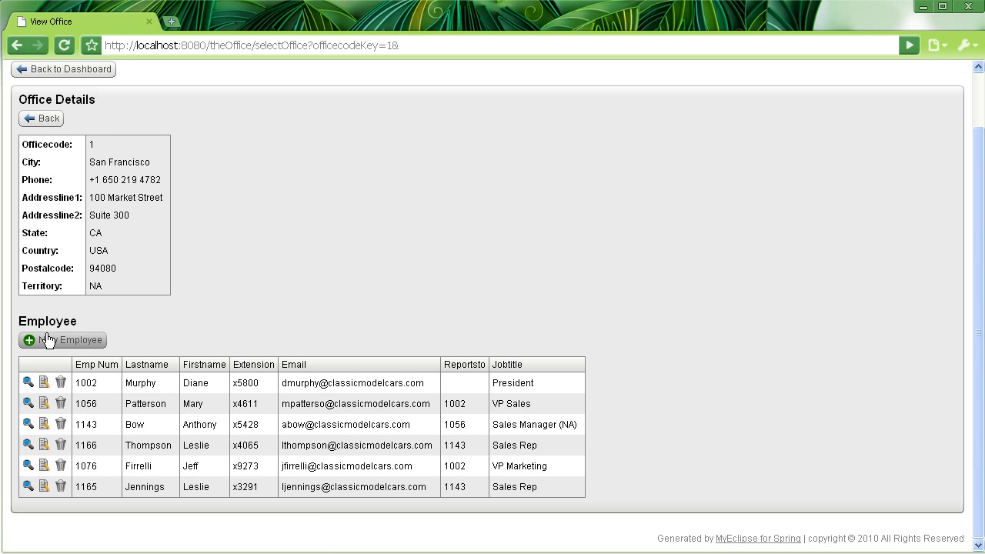
scroll(70, 127, up, 1)
click(61, 134)
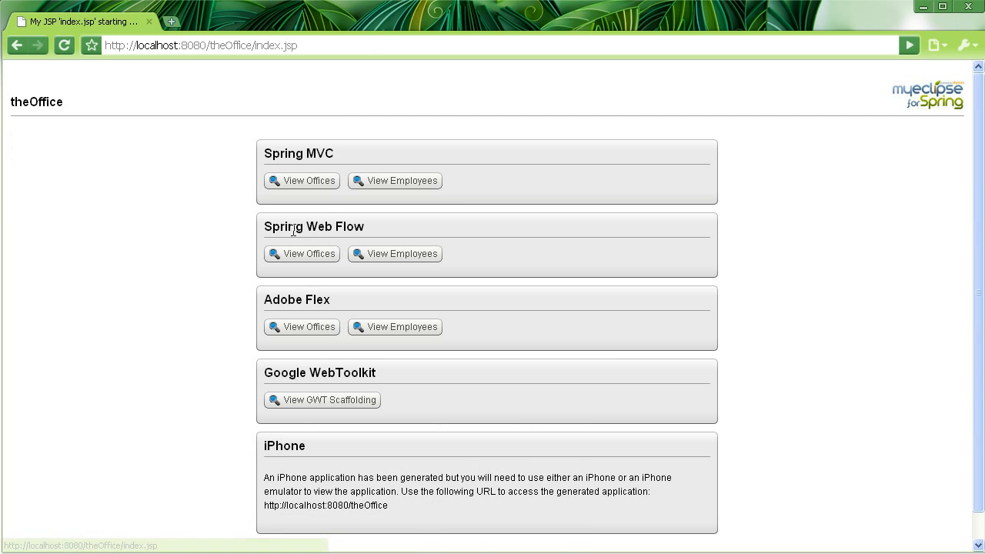
Step: Check the Web Flow office list, then open office 1 in Flex and edit employee 1056's first name
click(299, 255)
click(66, 133)
click(297, 325)
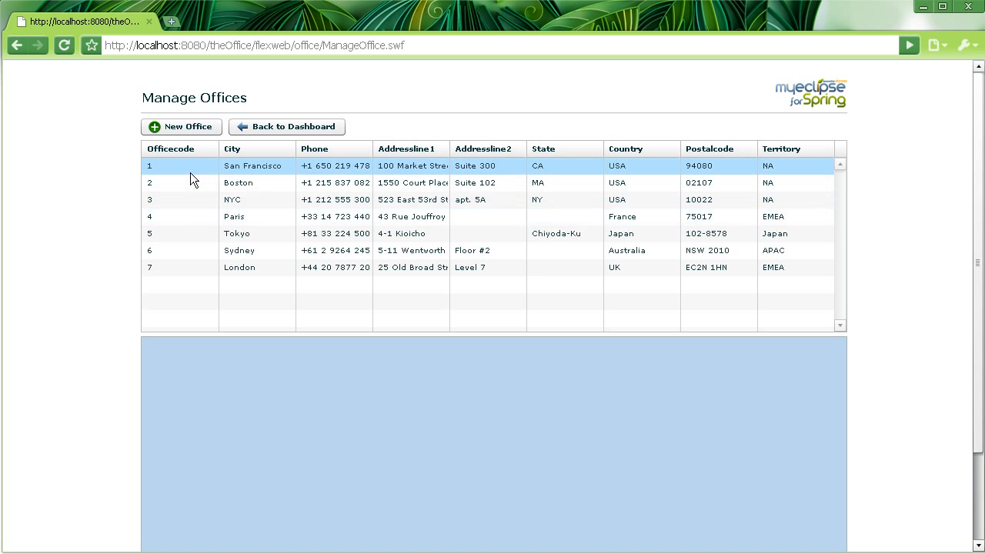
click(188, 172)
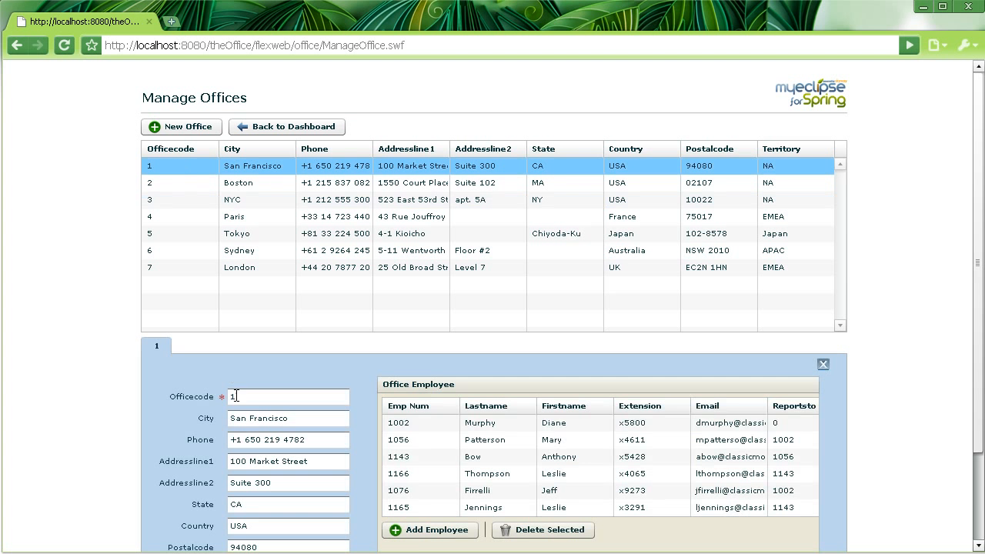
click(578, 442)
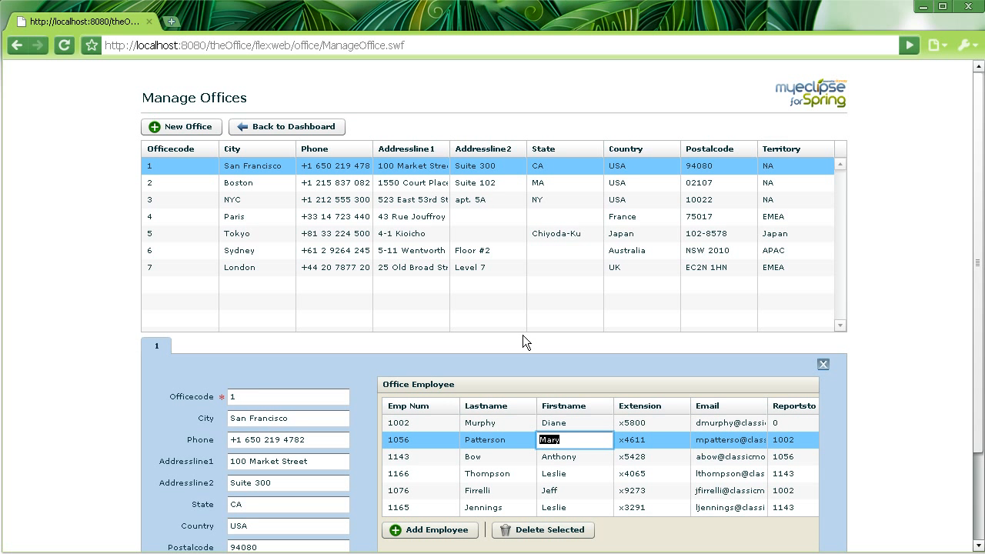
key(alt+Tab)
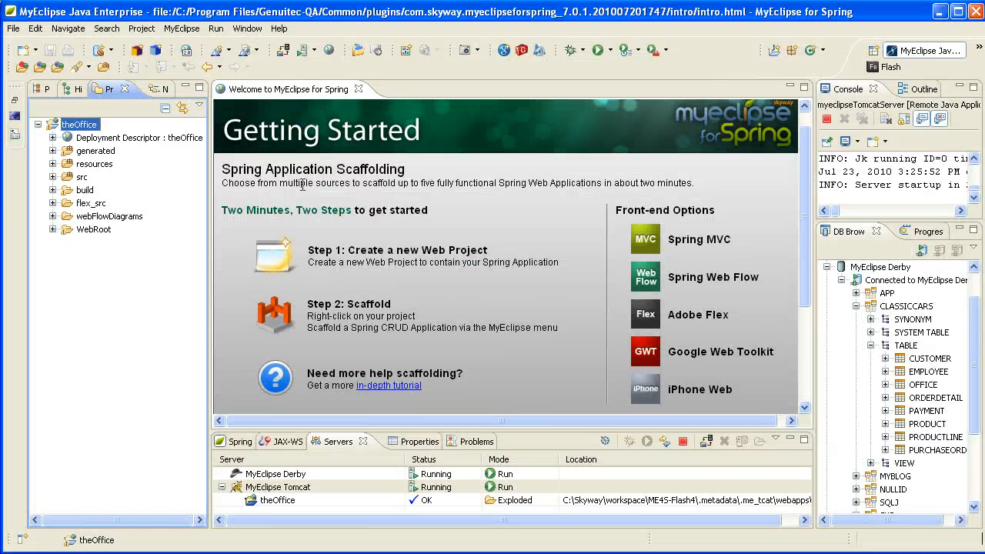
Step: Launch the Scaffold Spring Security wizard on theOffice and pass the introduction page
right_click(94, 126)
mouse_move(205, 431)
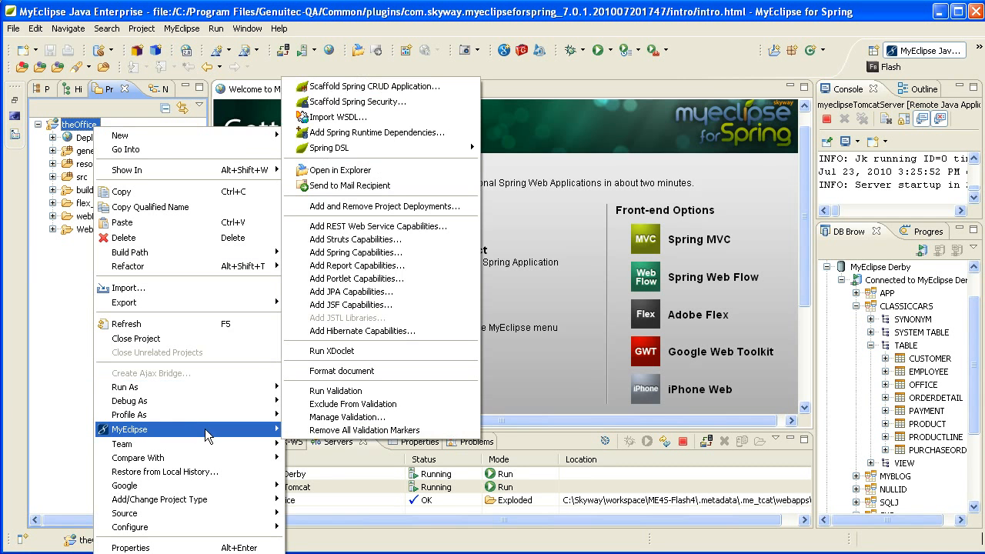
click(437, 103)
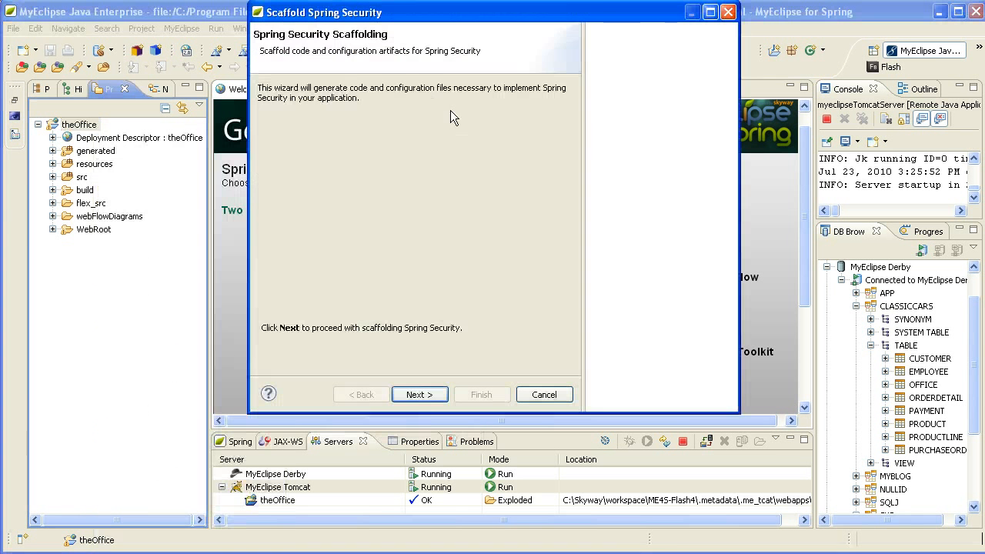
click(423, 393)
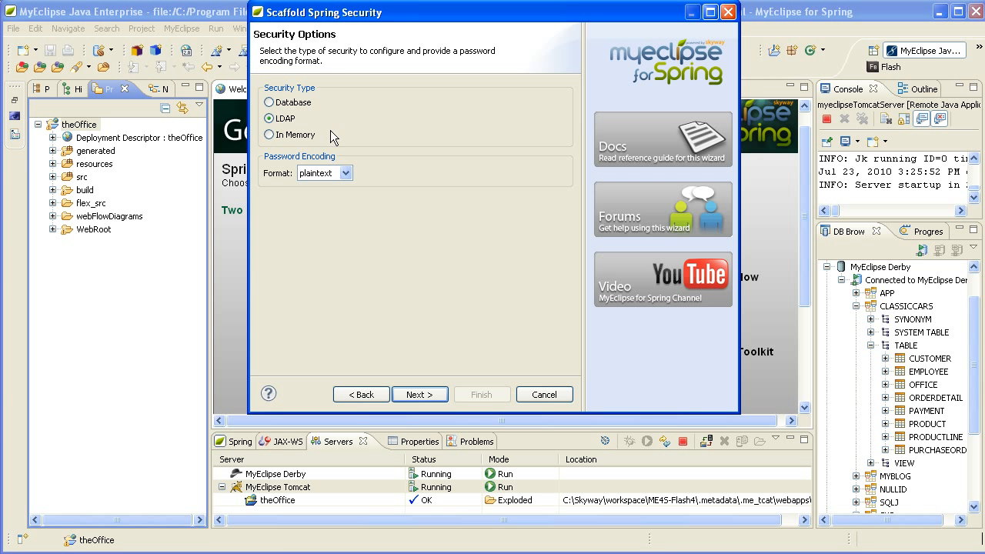
Step: Keep LDAP security, choose {sha} password encoding, and continue
click(345, 174)
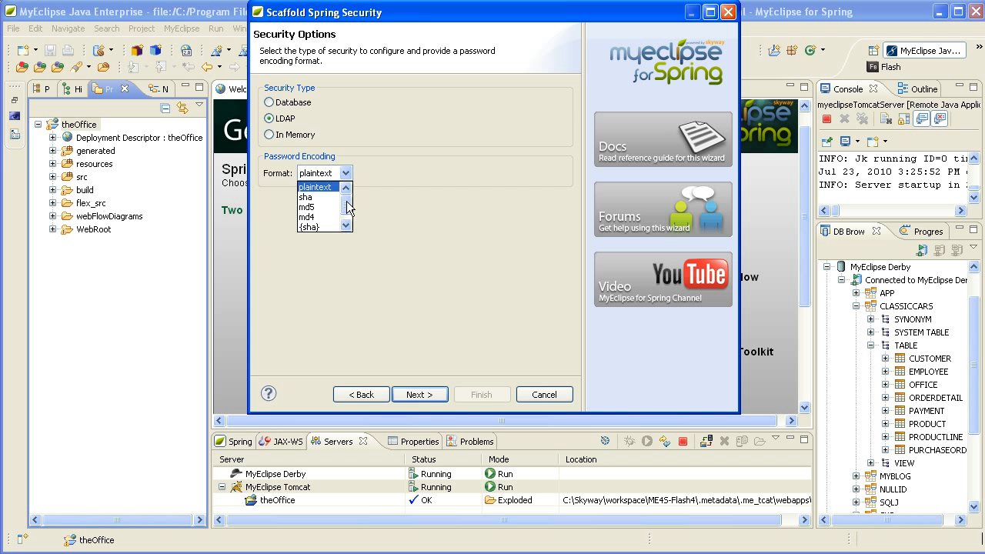
scroll(347, 202, down, 1)
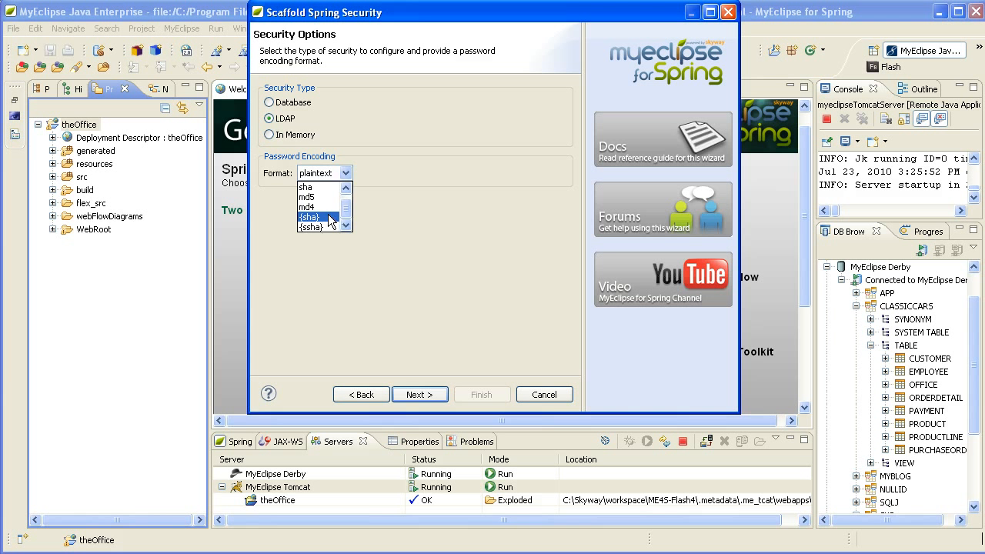
click(331, 218)
click(416, 394)
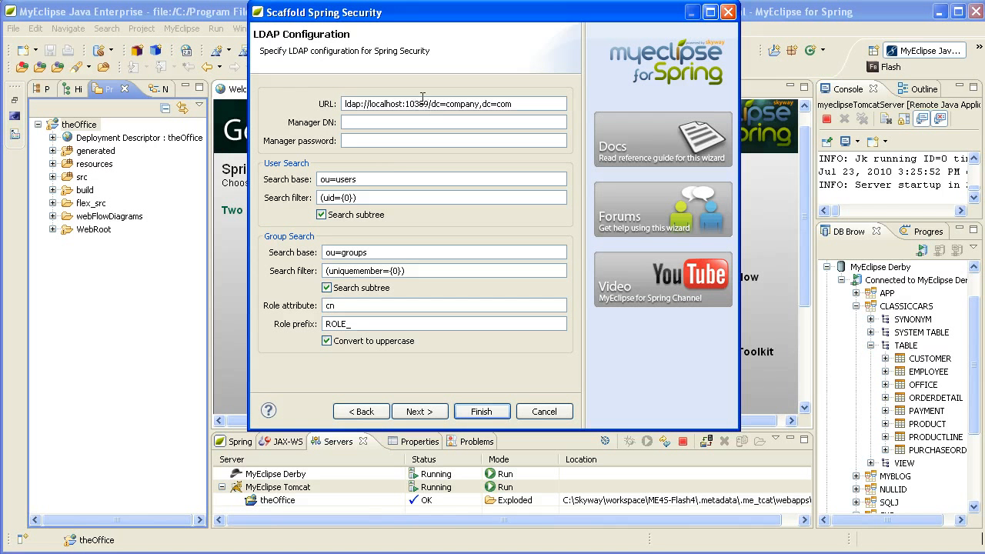
Step: Enter LDAP port 389, Manager DN cn=Manager, dc=company, dc=com, the manager password, and ou=Users search base
key(BackSpace)
key(BackSpace)
click(380, 122)
key(ctrl+v)
click(360, 141)
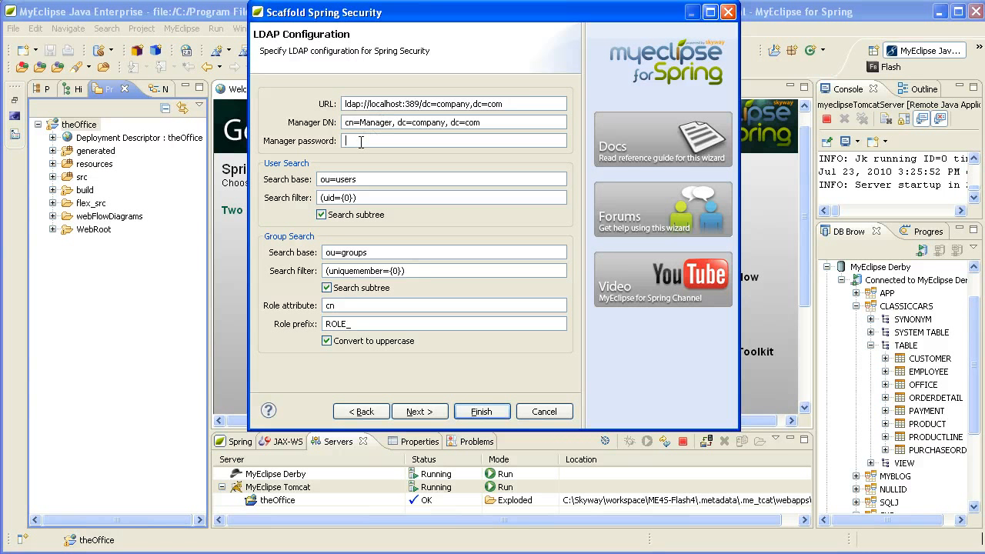
text(secret)
drag(338, 180, 324, 197)
text(U)
text(cn)
click(420, 411)
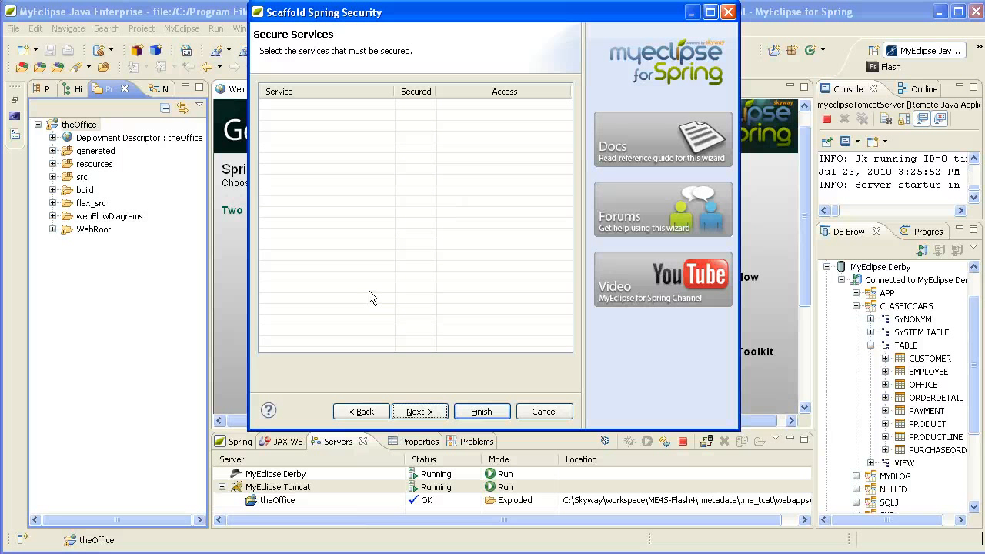
Step: Change the secured URL pattern from /secure/* to /*
click(421, 412)
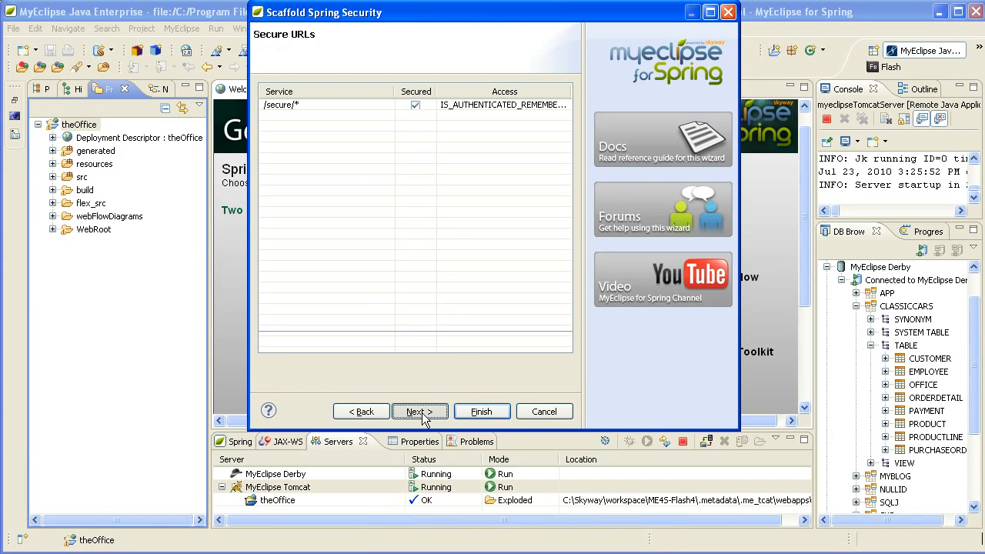
click(310, 105)
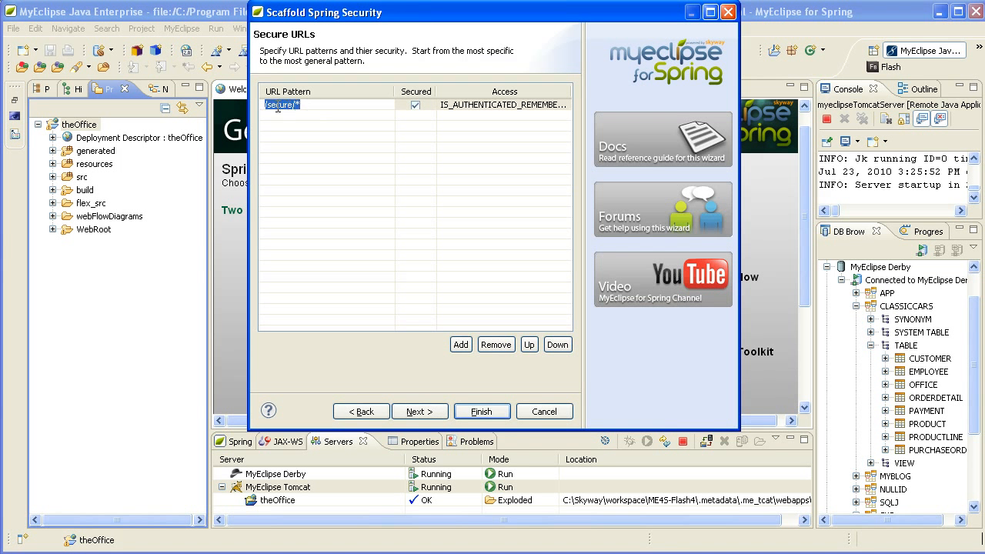
drag(267, 106, 316, 110)
text(*)
Step: Accept the default login views and target folders, then finish the scaffolding
click(421, 411)
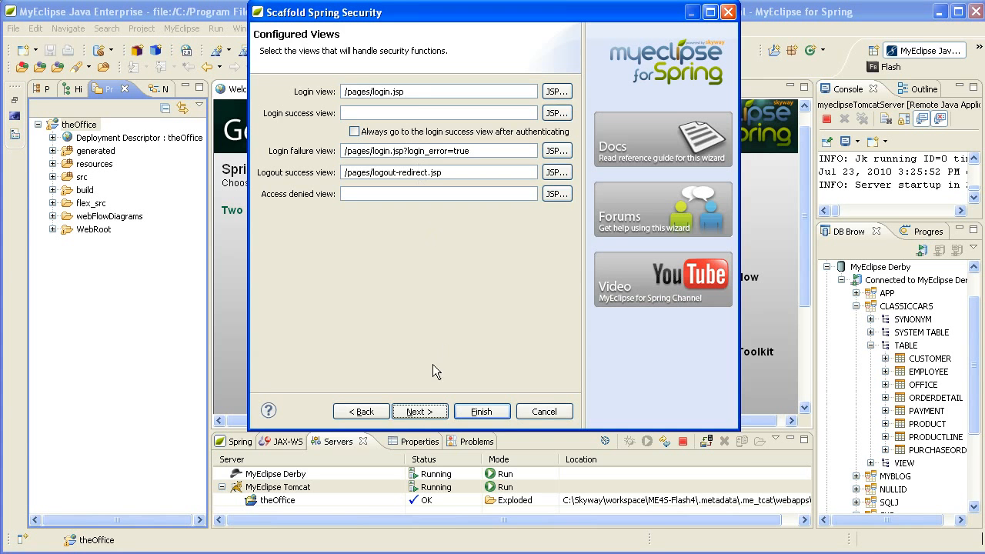
click(429, 412)
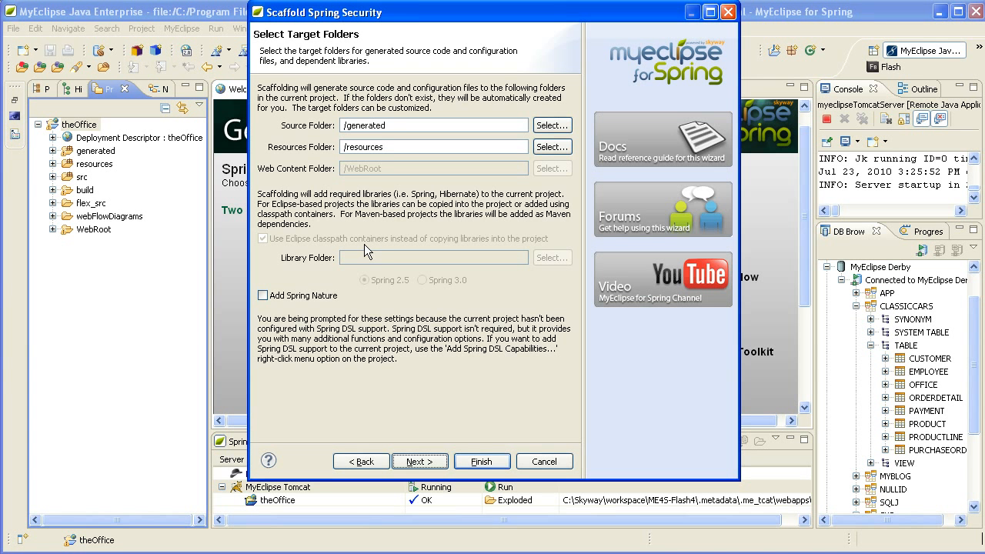
click(429, 462)
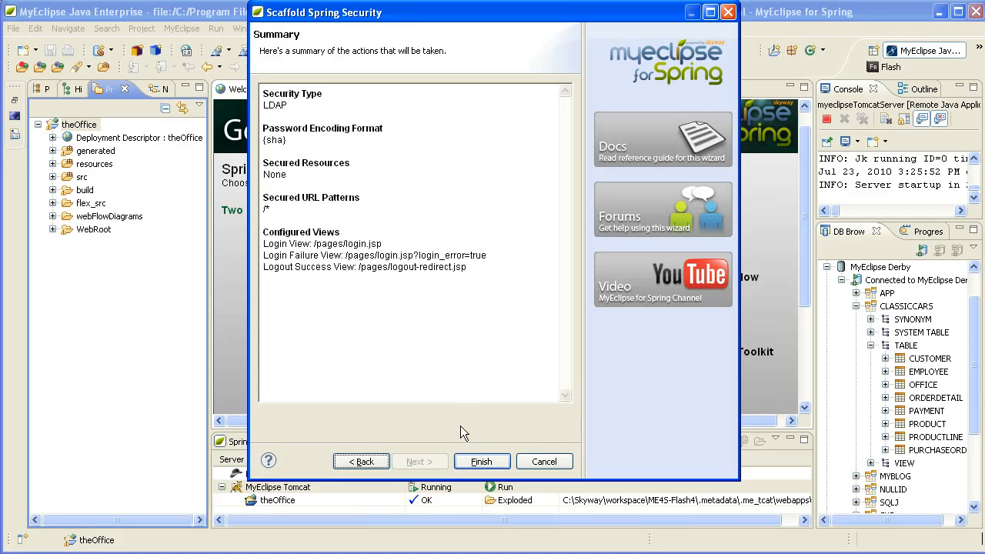
click(485, 462)
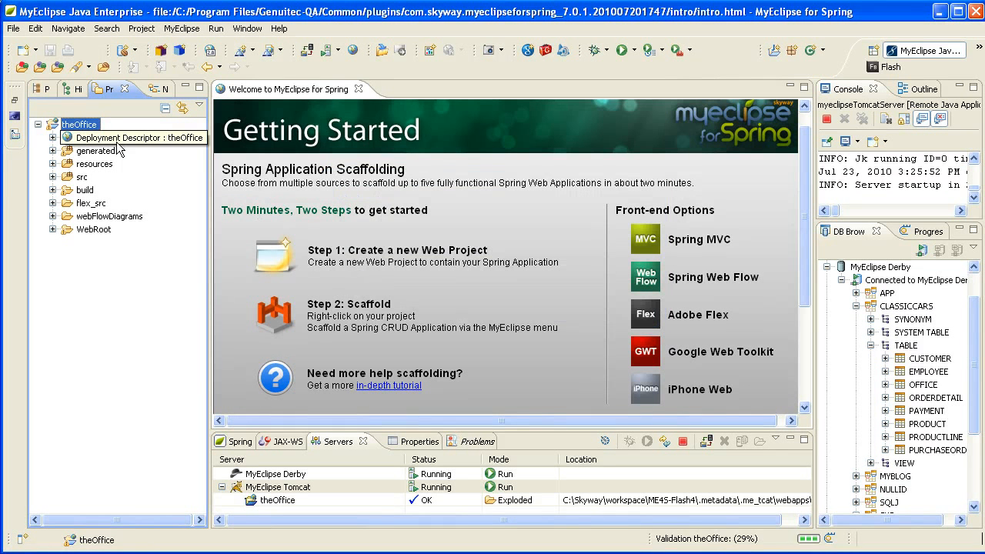
Step: Restart the MyEclipse Tomcat server from the Servers view
right_click(325, 486)
click(377, 549)
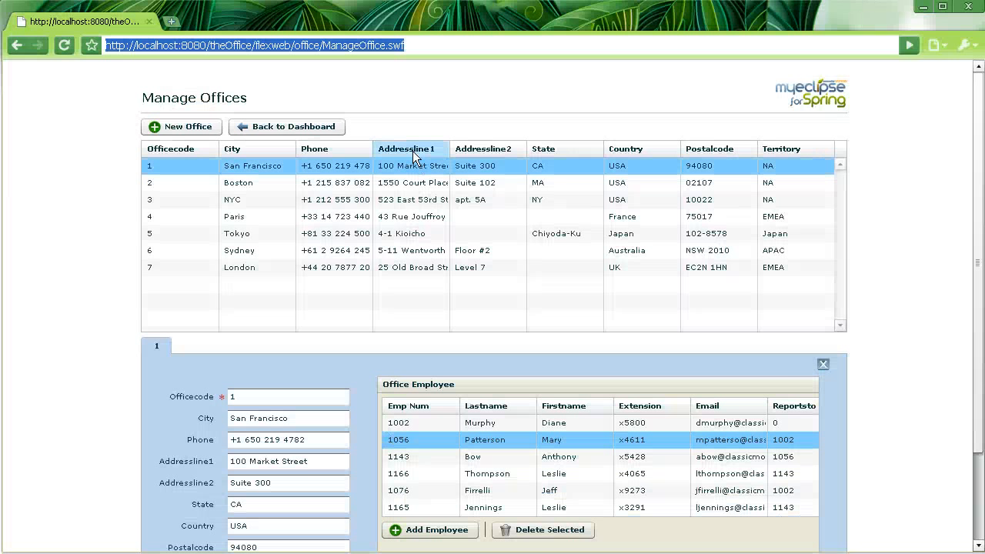
Step: Reload theOffice and sign in on login.jsp with the user's username and password
key(Return)
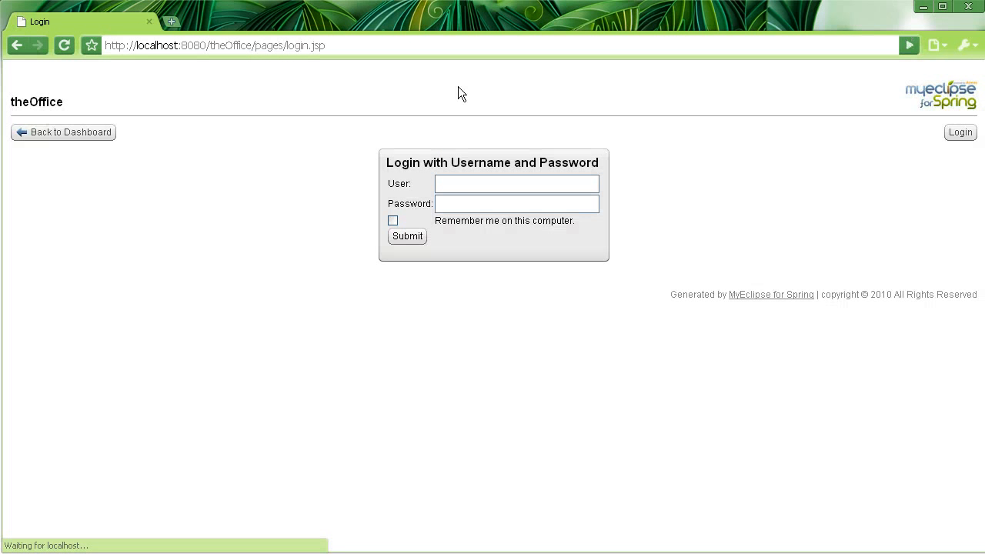
click(471, 184)
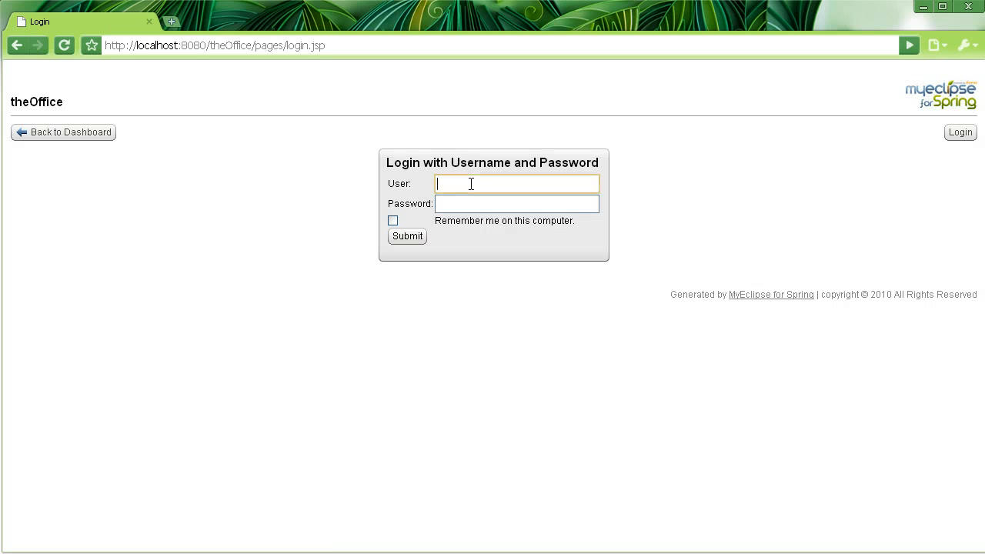
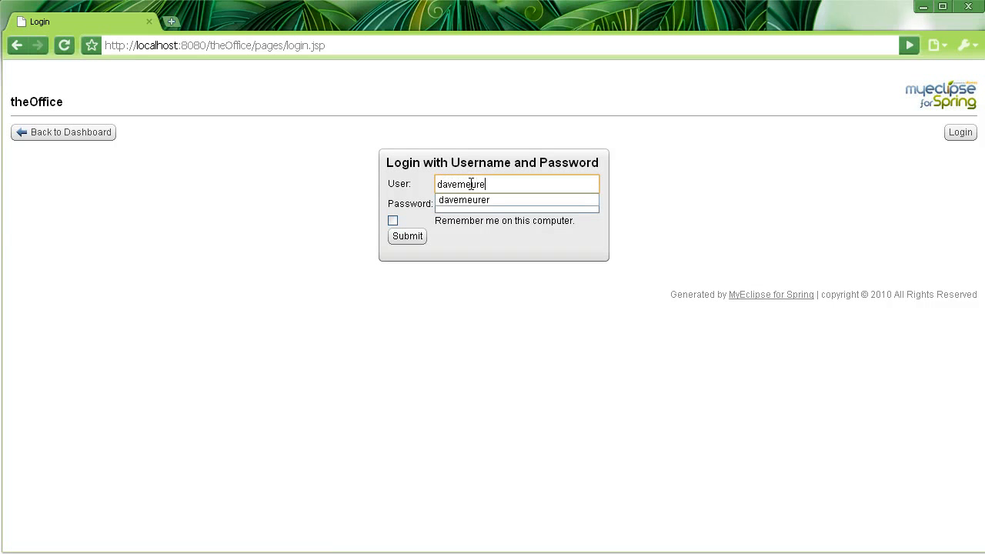
key(Tab)
text(********)
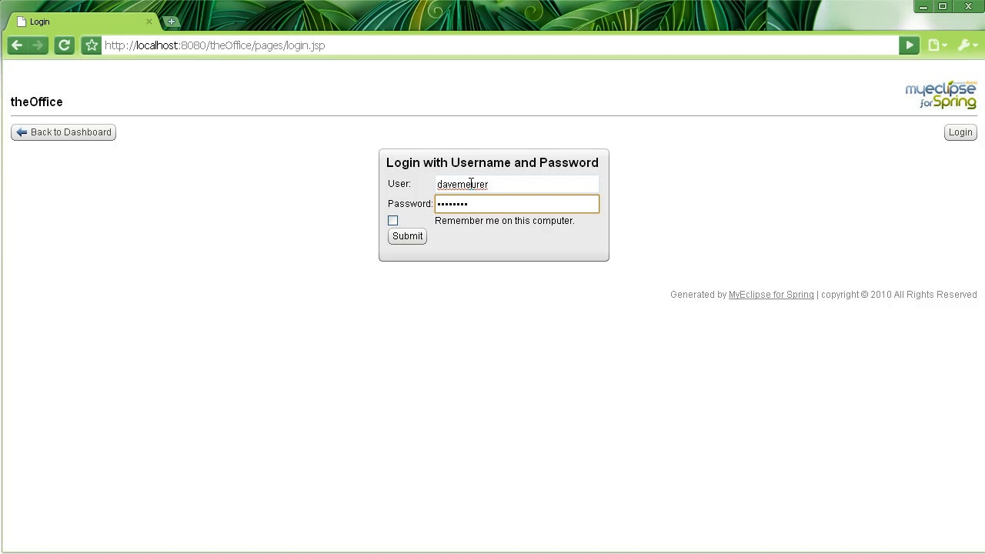
click(405, 239)
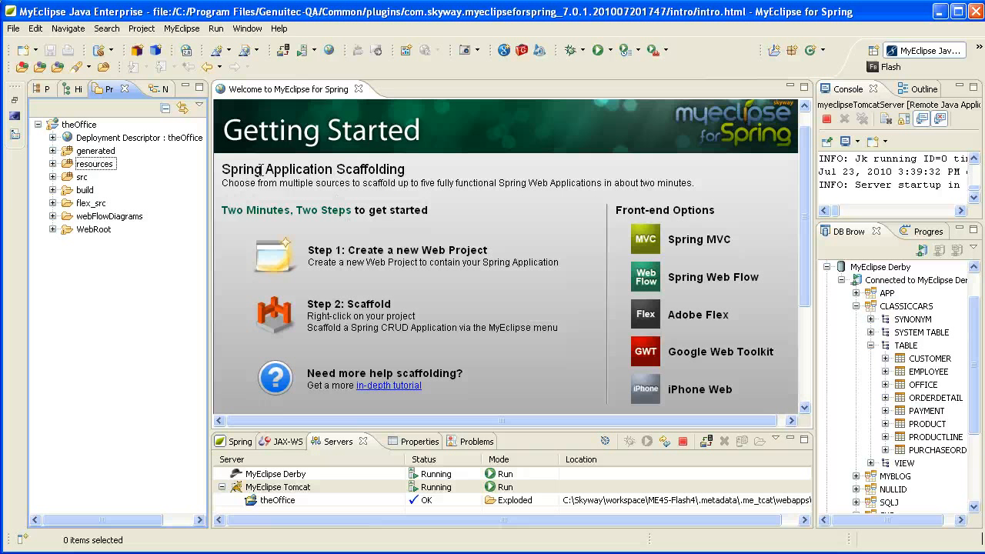
Step: Open theOffice-generated-security-context.xml from the resources folder
click(53, 164)
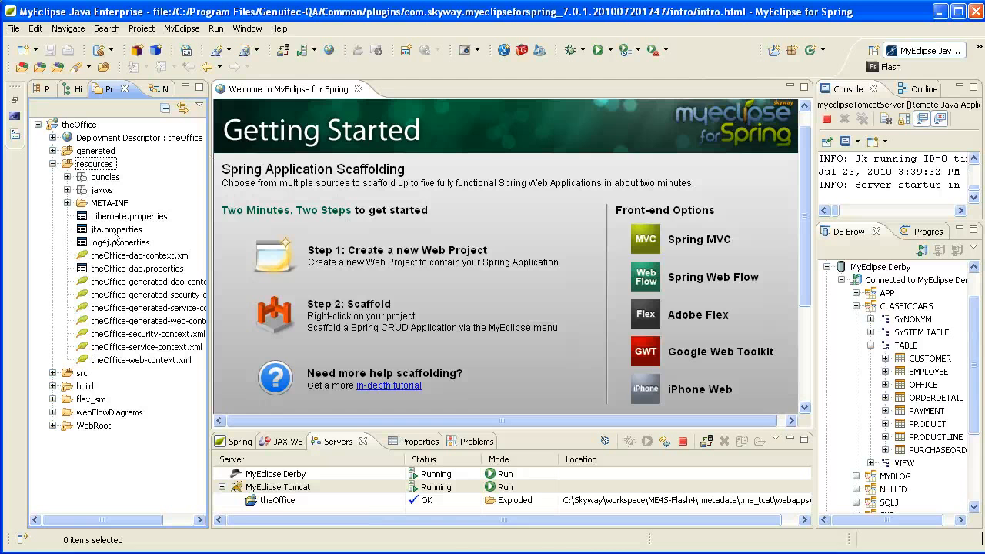
double_click(137, 298)
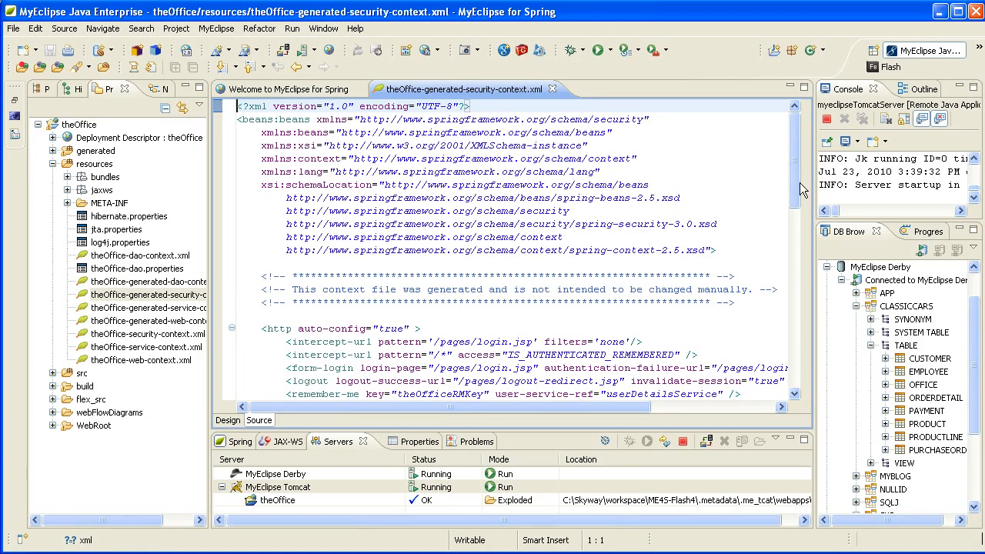
drag(796, 175, 793, 282)
Step: Expand WebRoot's secure and pages folders to reveal the generated login, logout and welcome JSPs
click(52, 426)
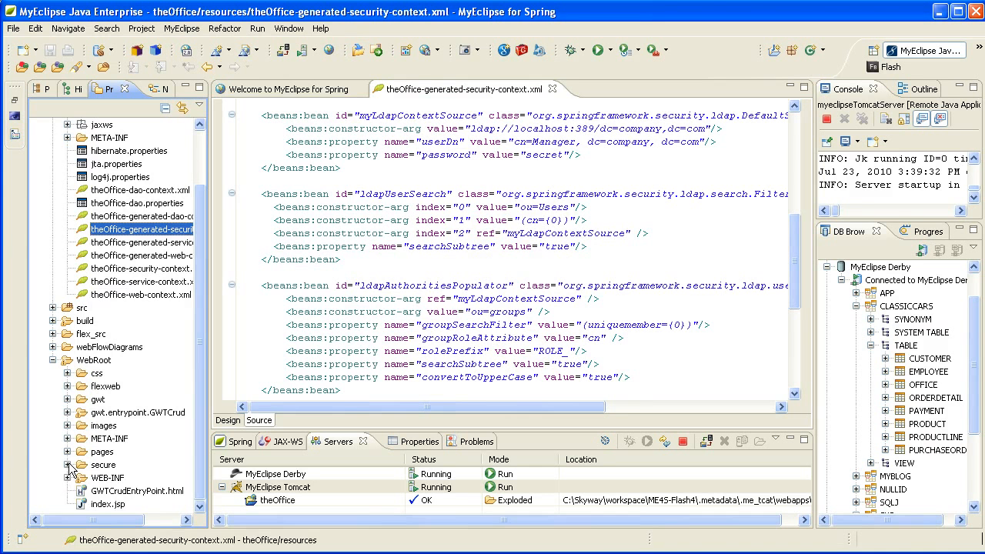
click(67, 465)
click(67, 452)
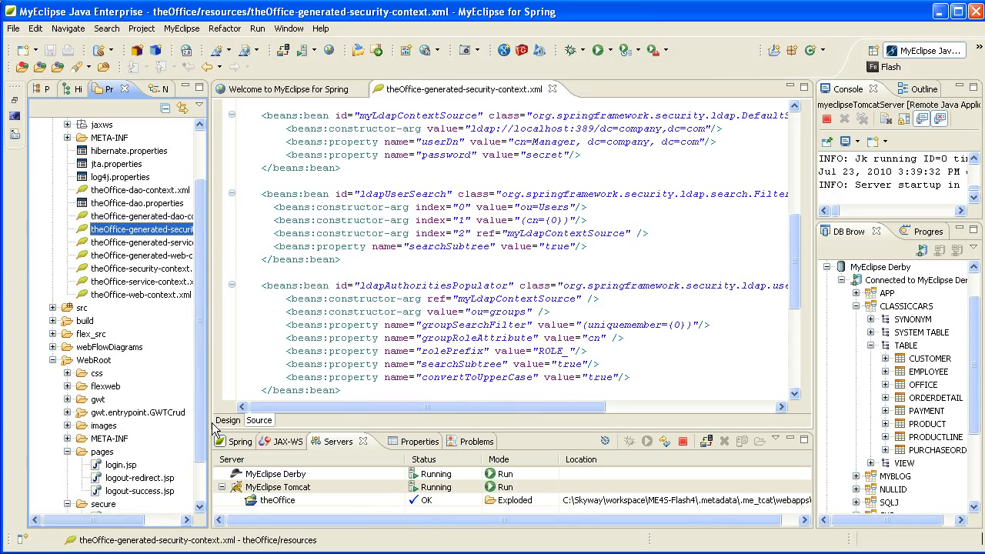
scroll(183, 295, down, 2)
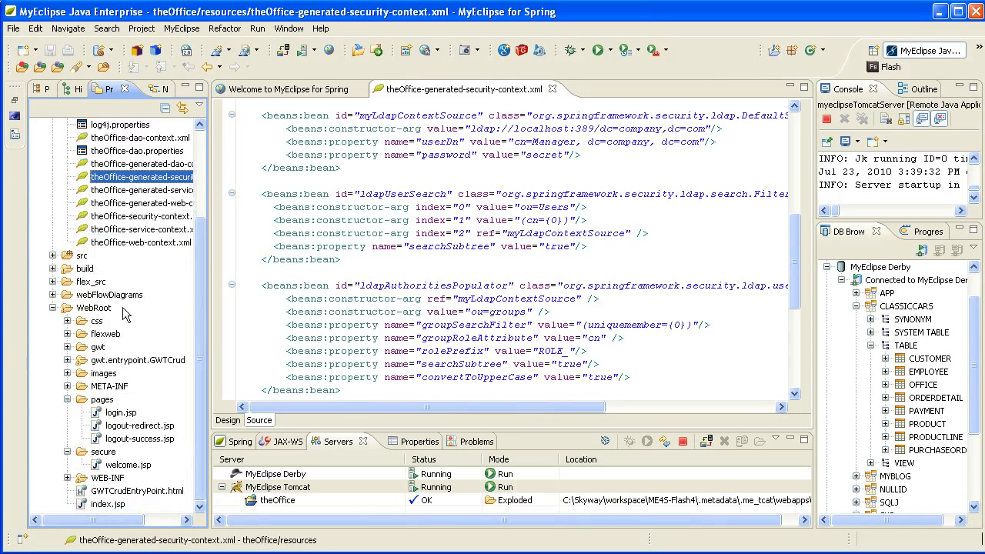